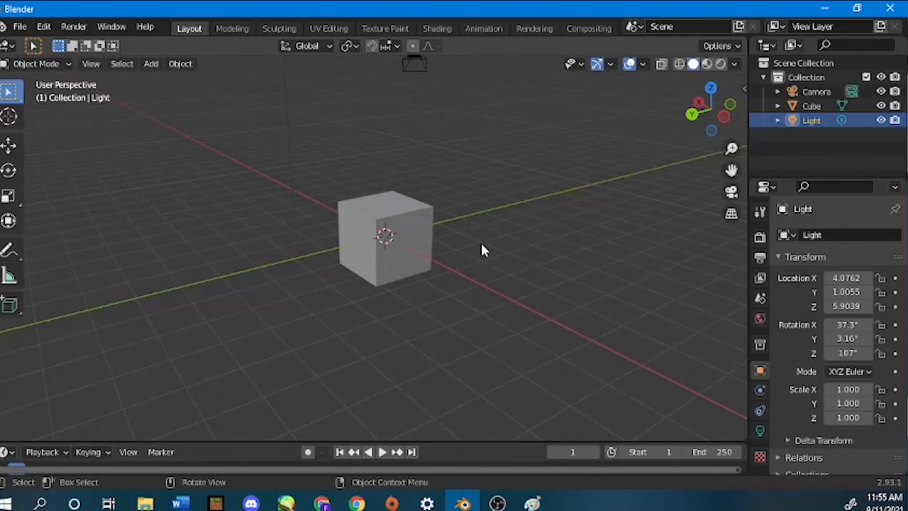
# - Save the file in the Game Assets folder as Level2ENV_Ver1.blend
pyautogui.click(20, 27)
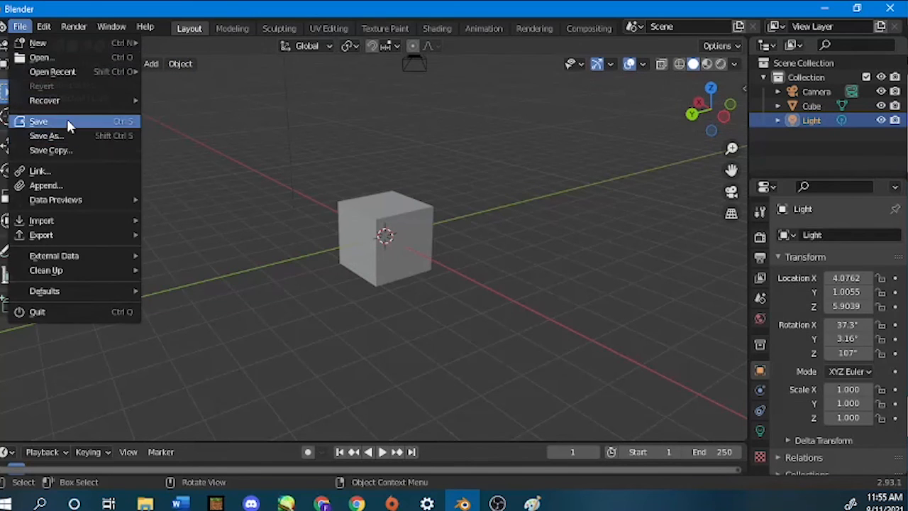
pyautogui.hotkey('ctrl', 's')
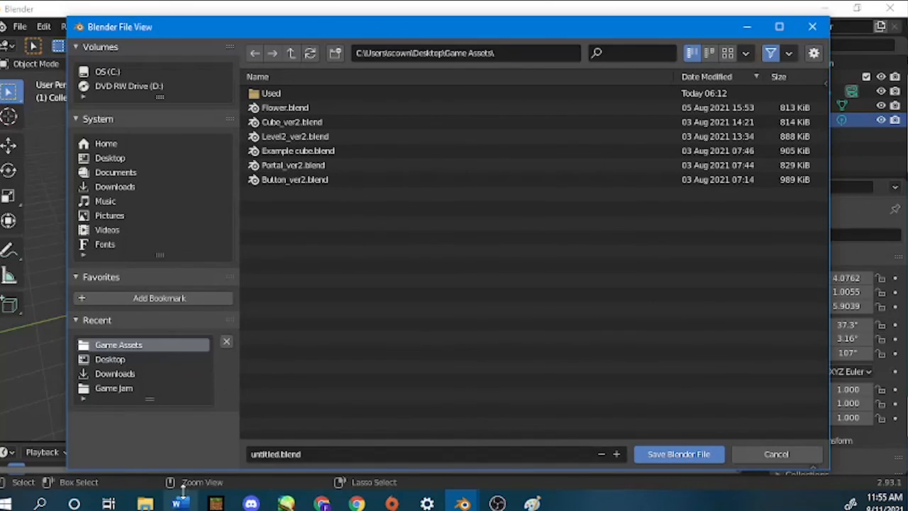
pyautogui.click(276, 454)
pyautogui.click(271, 448)
pyautogui.doubleClick(272, 448)
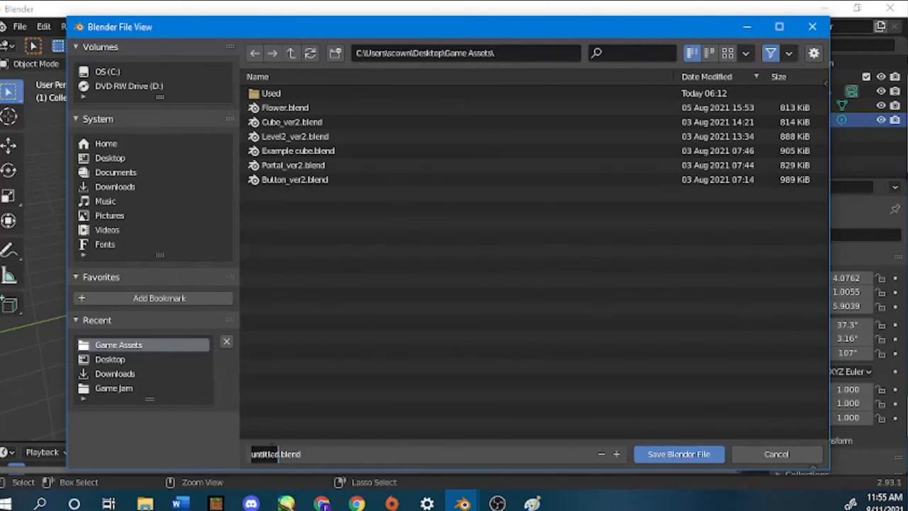
pyautogui.write('Level2ENV_')
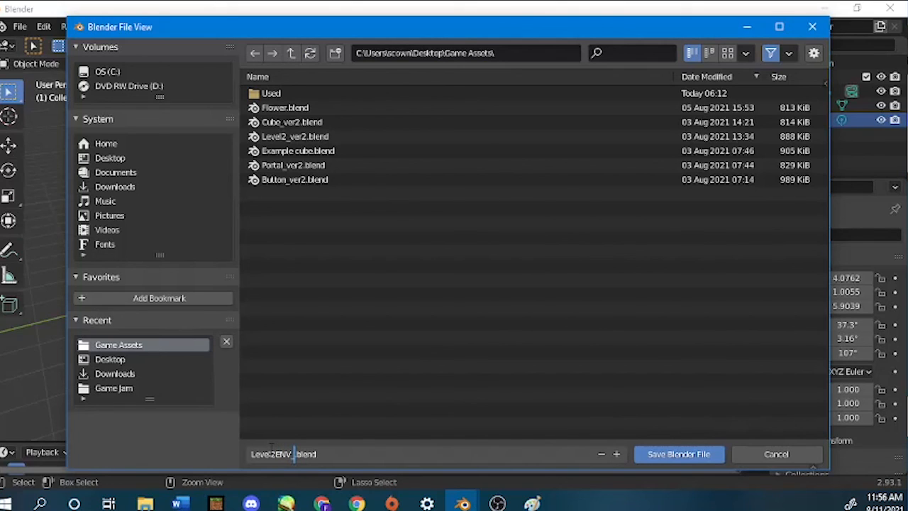
pyautogui.write('Ver1')
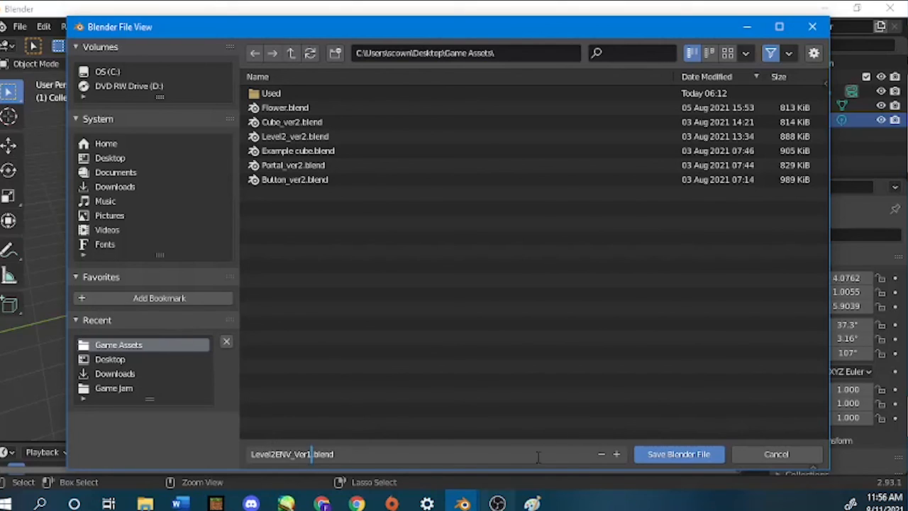
pyautogui.click(665, 457)
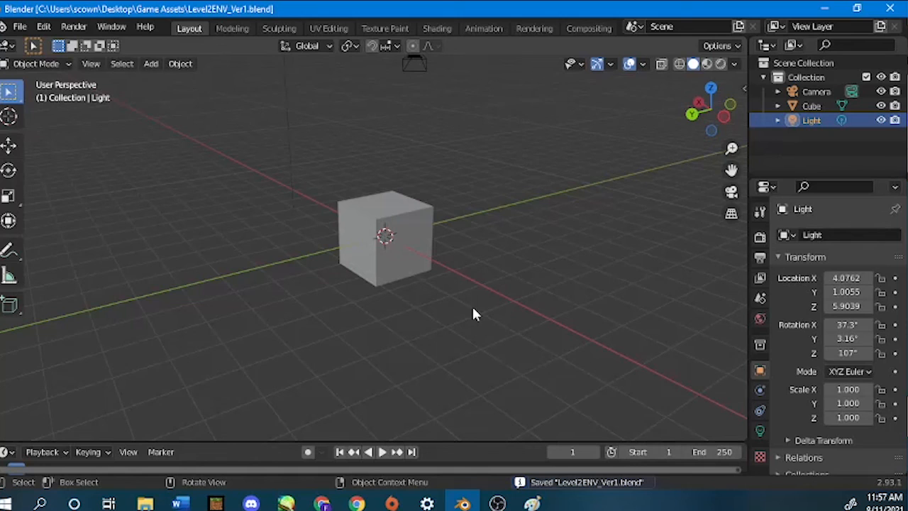
# - Select the default cube and light and delete them
pyautogui.moveTo(479, 332); pyautogui.dragTo(259, 120)
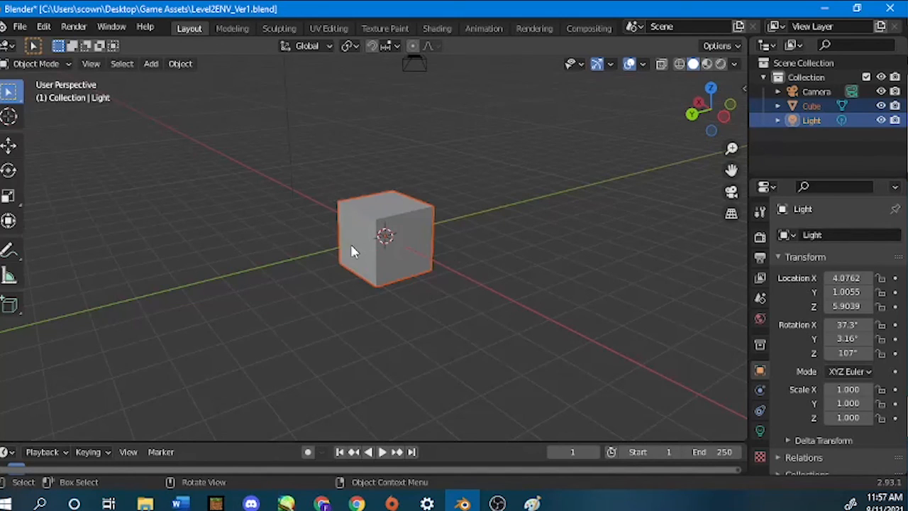
pyautogui.rightClick(381, 209)
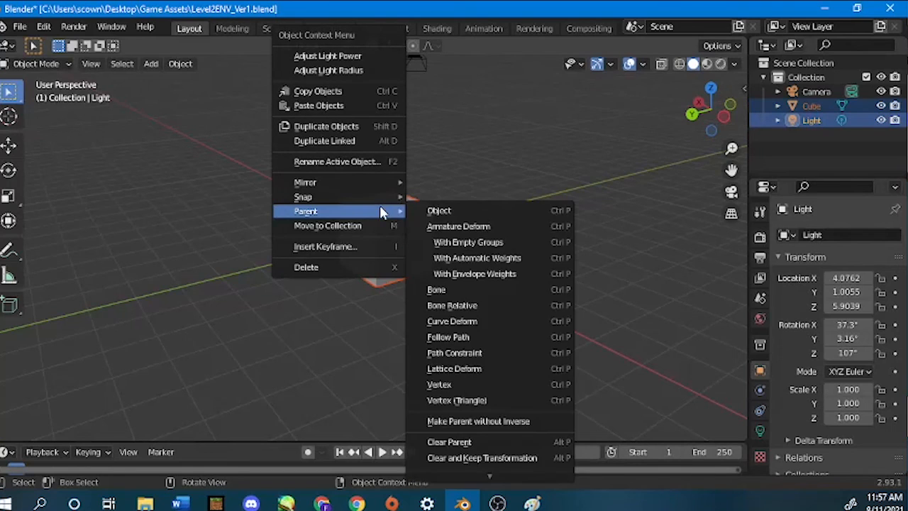
pyautogui.click(353, 270)
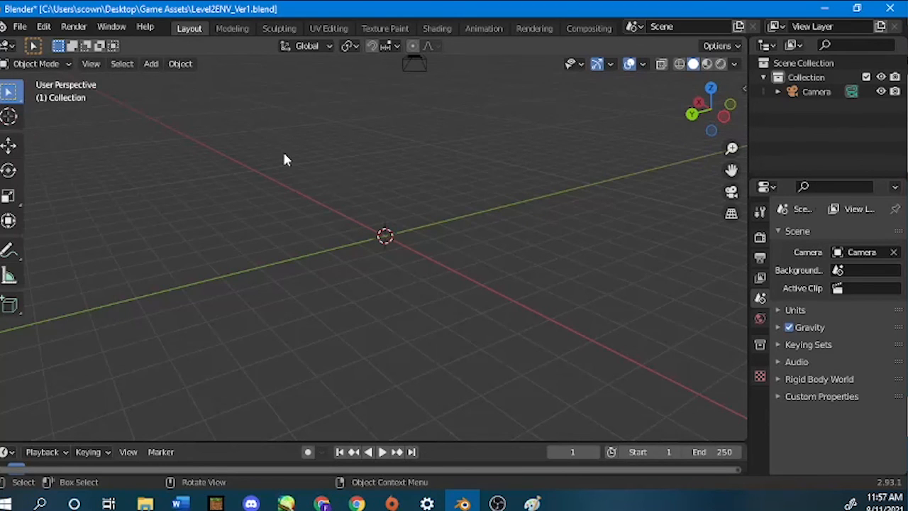
# - Add a plane mesh to the scene
pyautogui.click(150, 63)
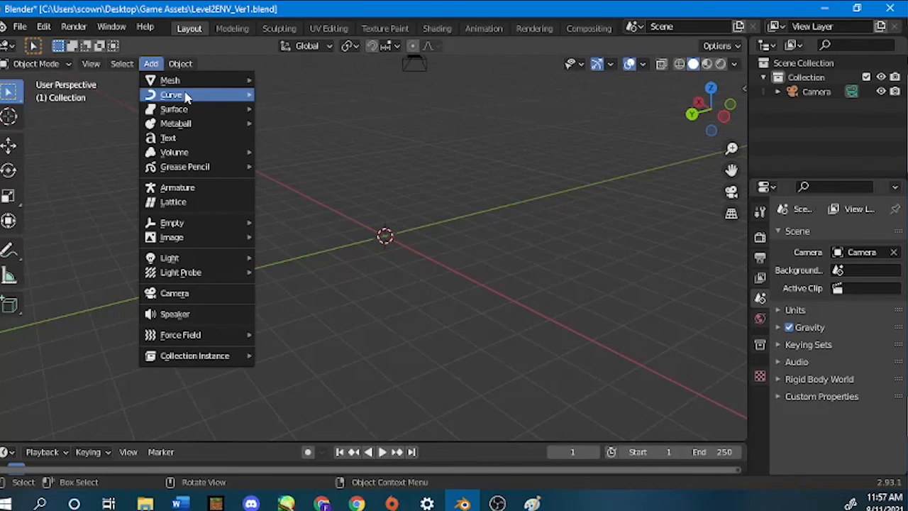
pyautogui.moveTo(210, 86)
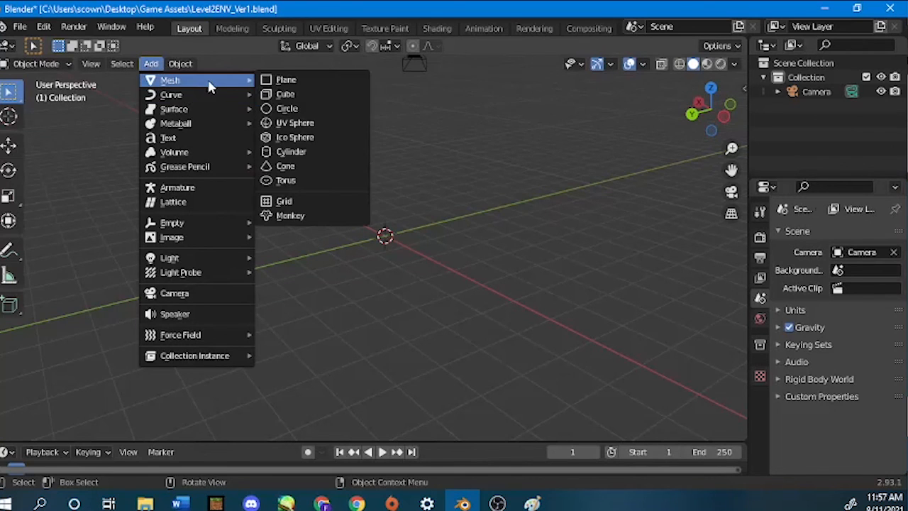
pyautogui.click(315, 83)
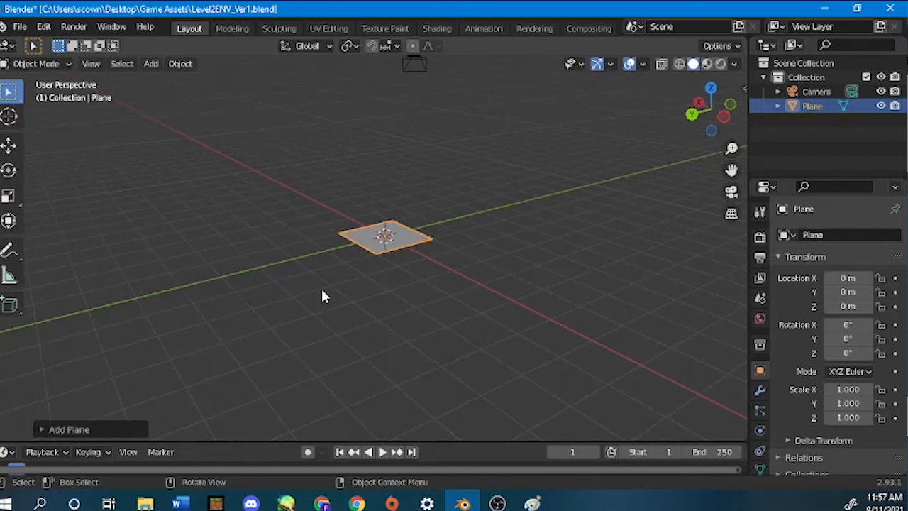
# - In top view, scale the plane along X to about 9
pyautogui.press('KP_7')
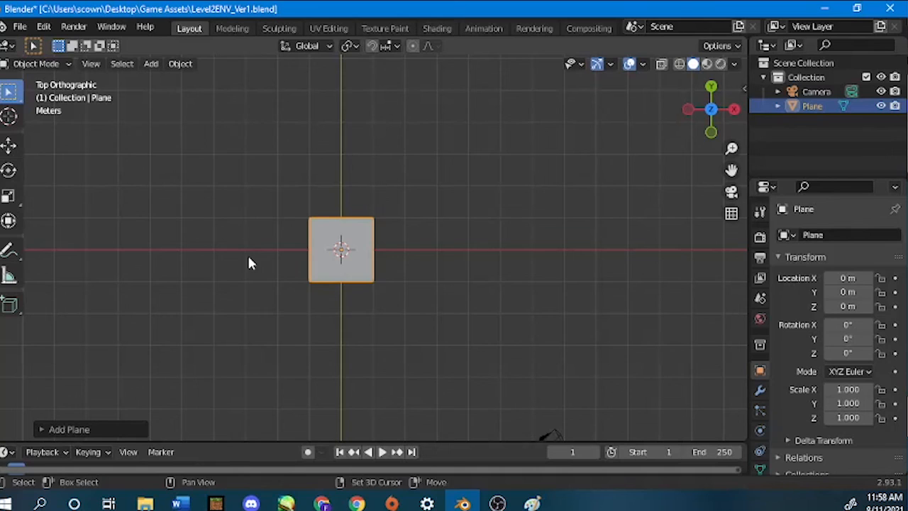
pyautogui.keyDown('shift'); pyautogui.moveTo(248, 256); pyautogui.dragTo(300, 250, button='middle'); pyautogui.keyUp('shift')
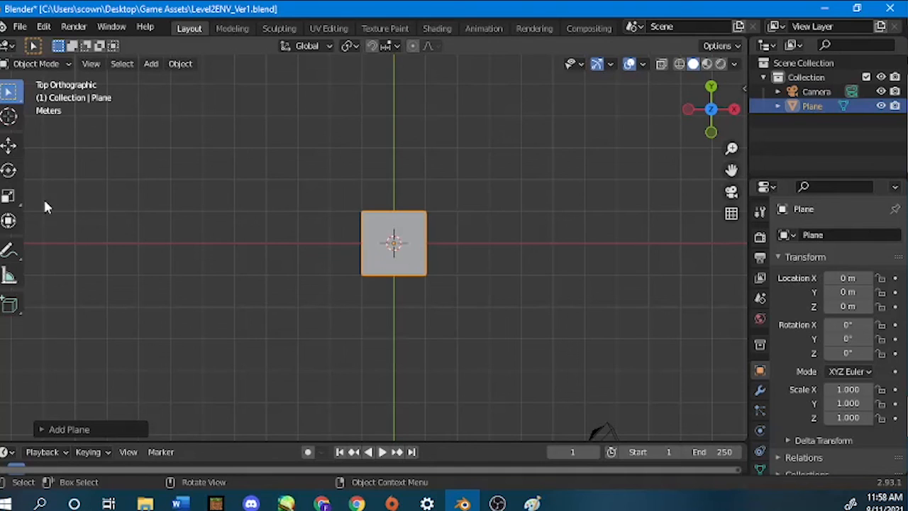
pyautogui.click(7, 197)
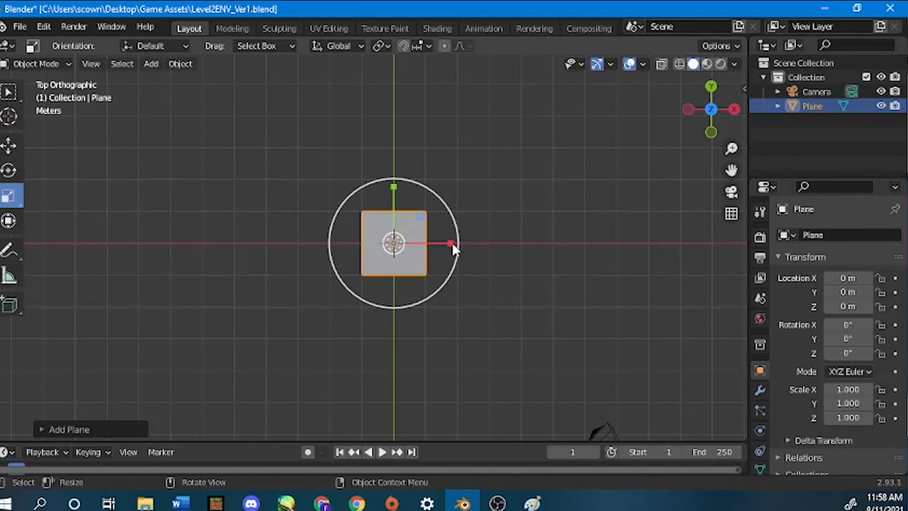
pyautogui.moveTo(451, 242); pyautogui.dragTo(193, 242)
# - Scale the plane along the Y axis to about 4
pyautogui.scroll(-3, 381, 244)
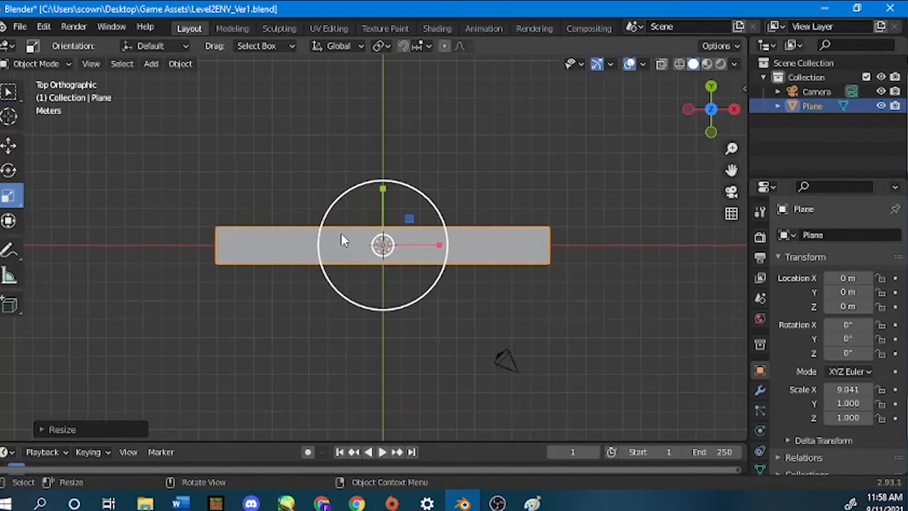
pyautogui.press('w')
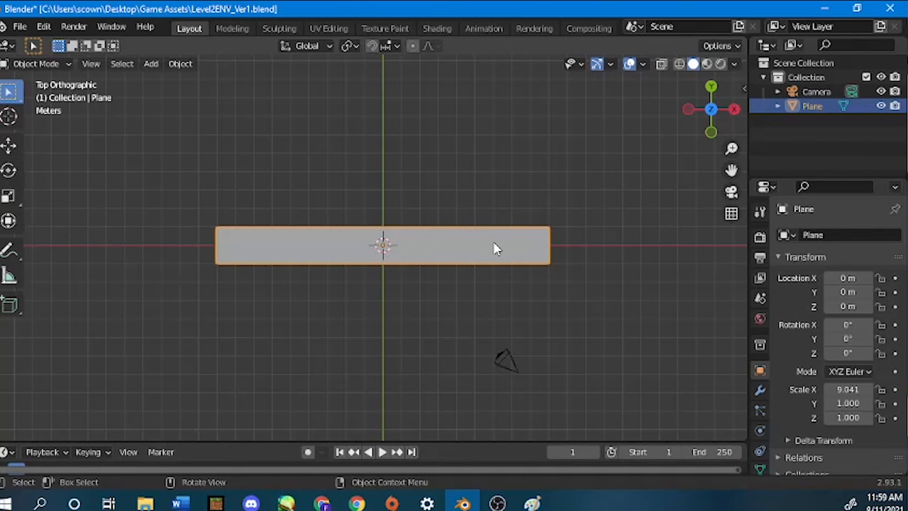
pyautogui.press('s')
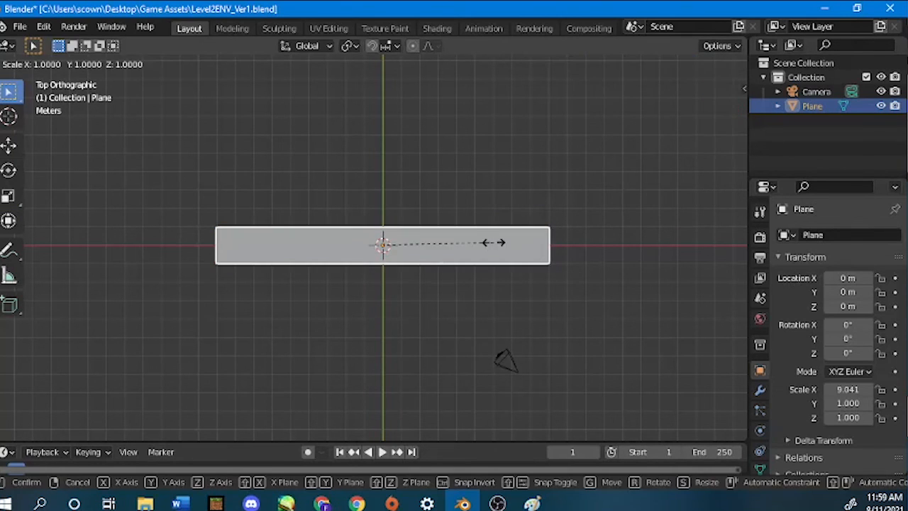
pyautogui.press('y')
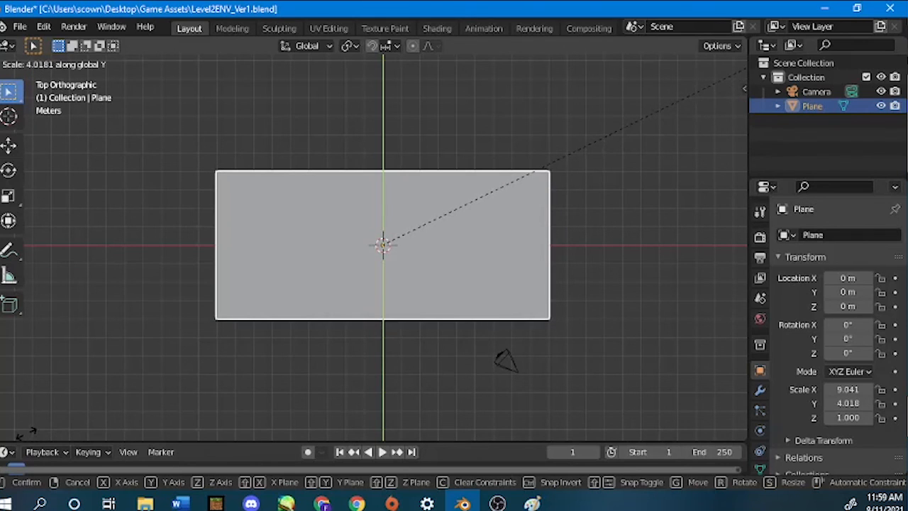
pyautogui.press('Return')
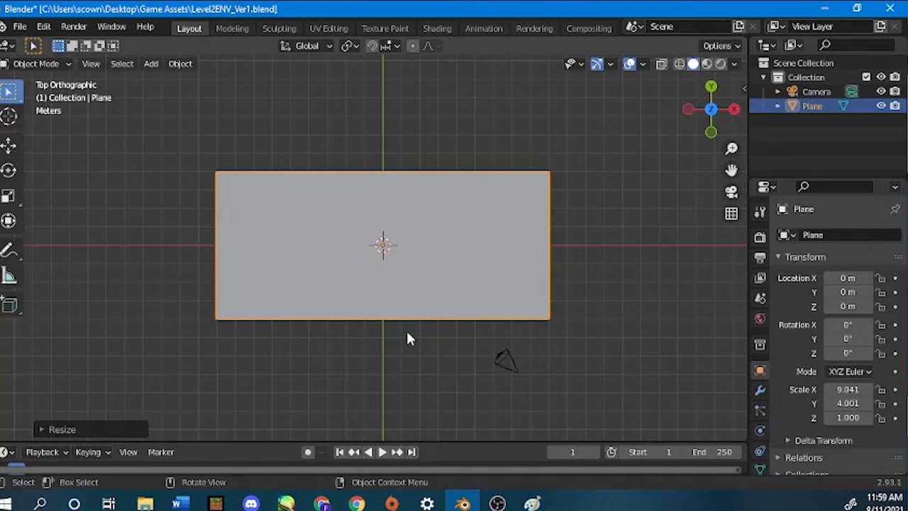
# - Enter Edit Mode on the plane and switch to face selection
pyautogui.moveTo(411, 337); pyautogui.dragTo(415, 224, button='middle')
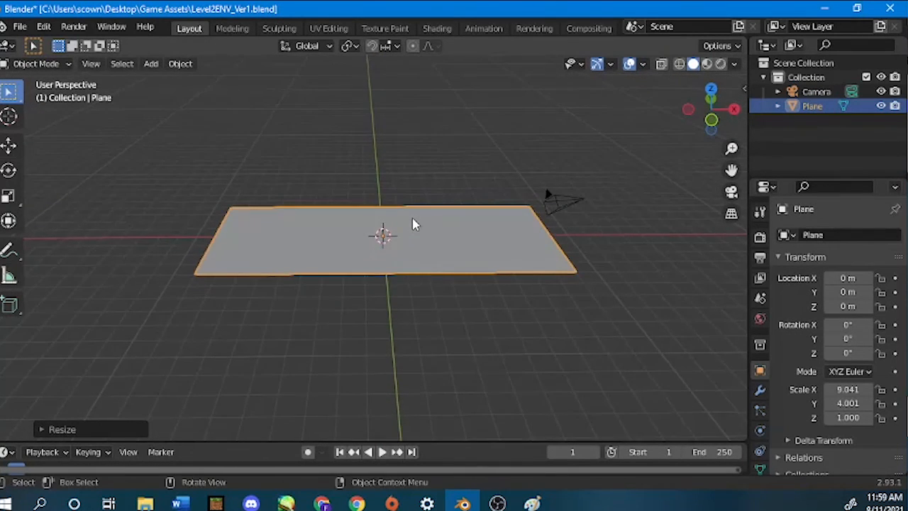
pyautogui.scroll(-2, 416, 224)
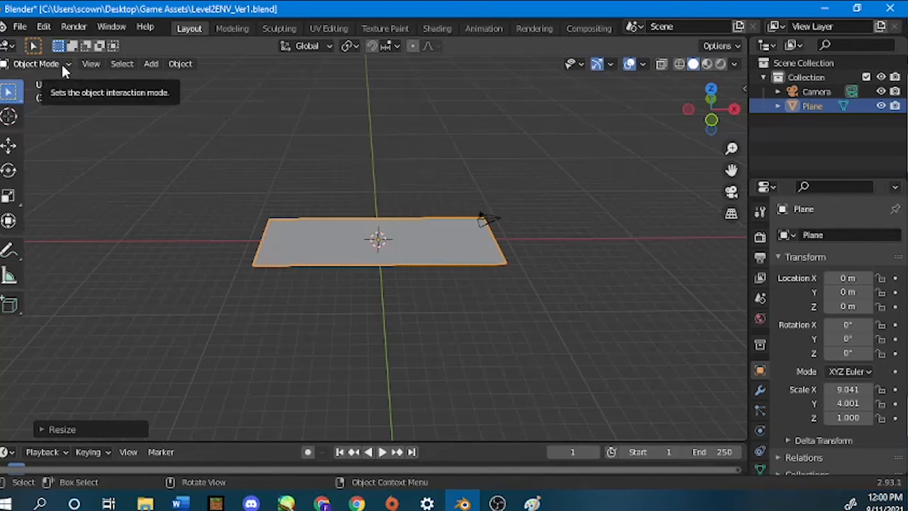
pyautogui.press('Tab')
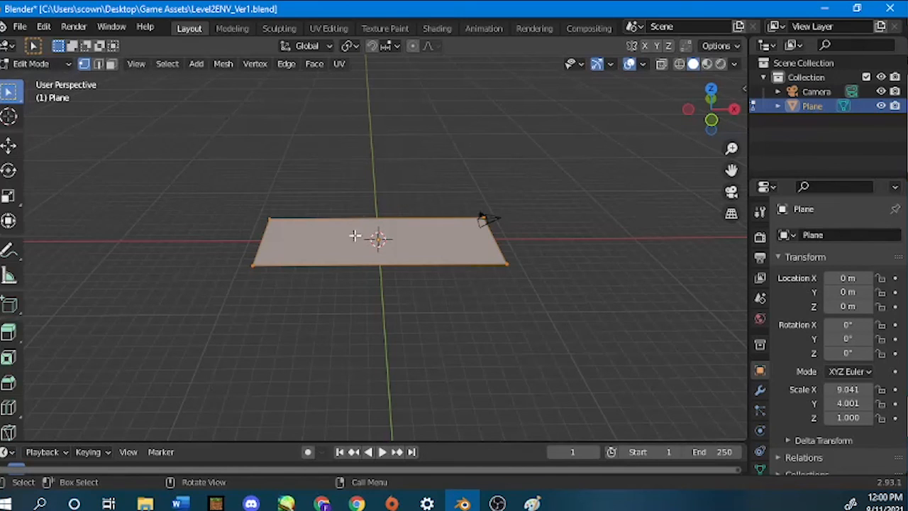
pyautogui.click(110, 65)
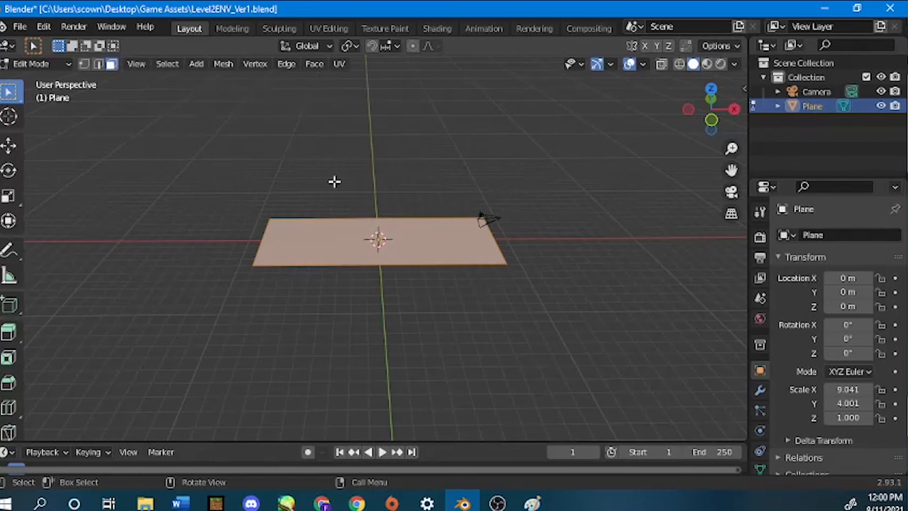
# - Select the plane's face and extrude it upward about 5 m into a block
pyautogui.click(602, 300)
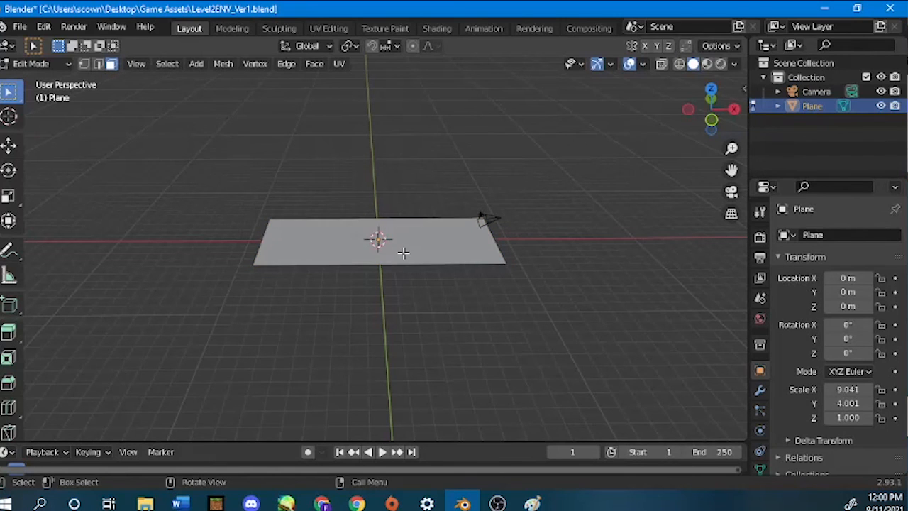
pyautogui.click(403, 253)
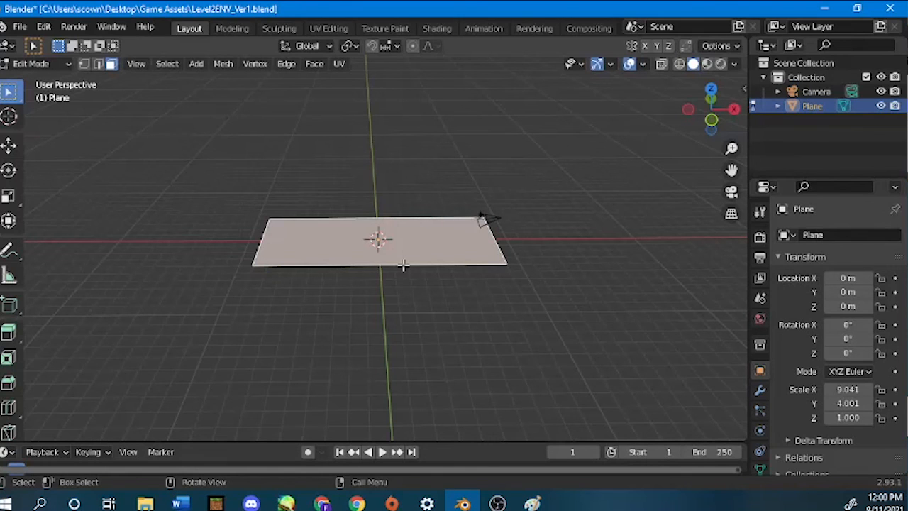
pyautogui.click(398, 292)
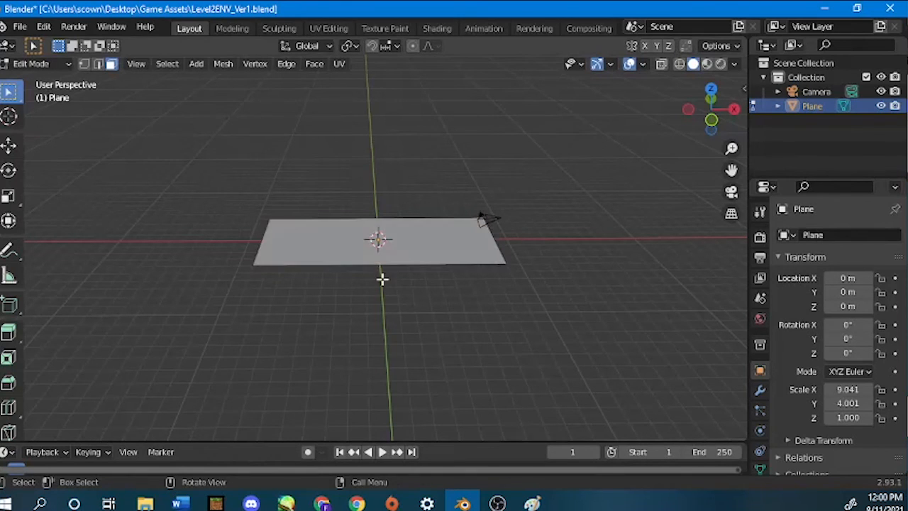
pyautogui.click(432, 243)
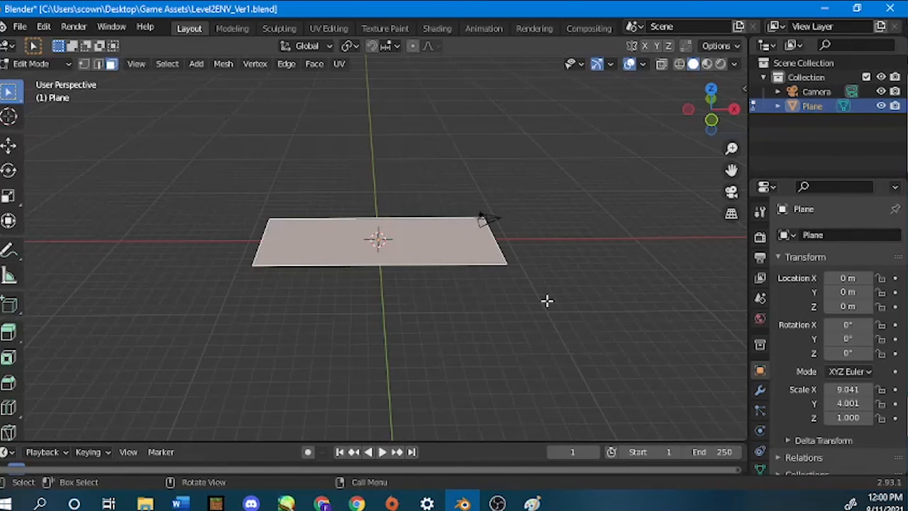
pyautogui.moveTo(547, 301); pyautogui.dragTo(447, 298, button='middle')
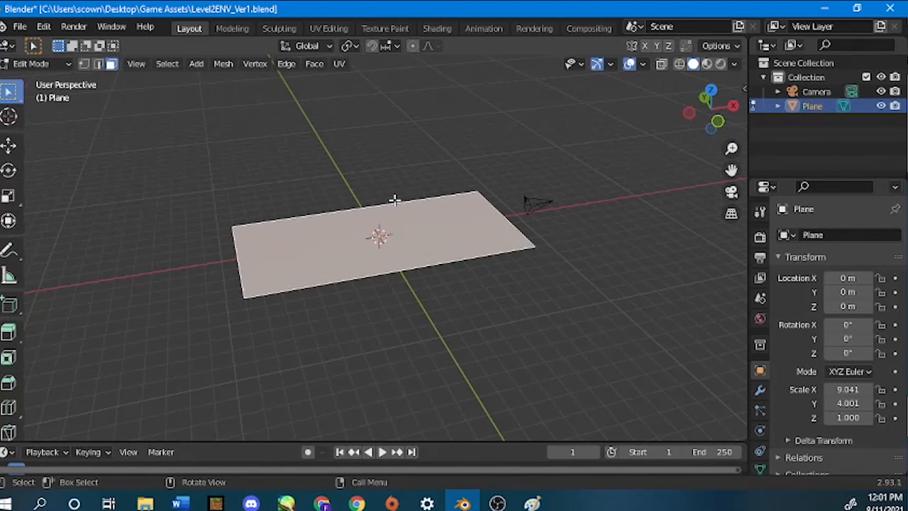
pyautogui.press('e')
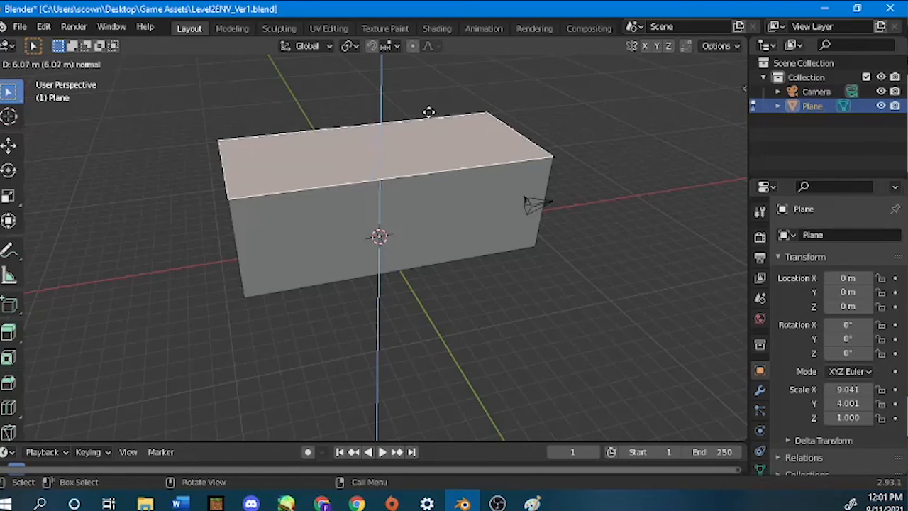
pyautogui.click(356, 127)
# - Save the file with the Move tool active and the block's faces deselected
pyautogui.moveTo(414, 338); pyautogui.dragTo(383, 341, button='middle')
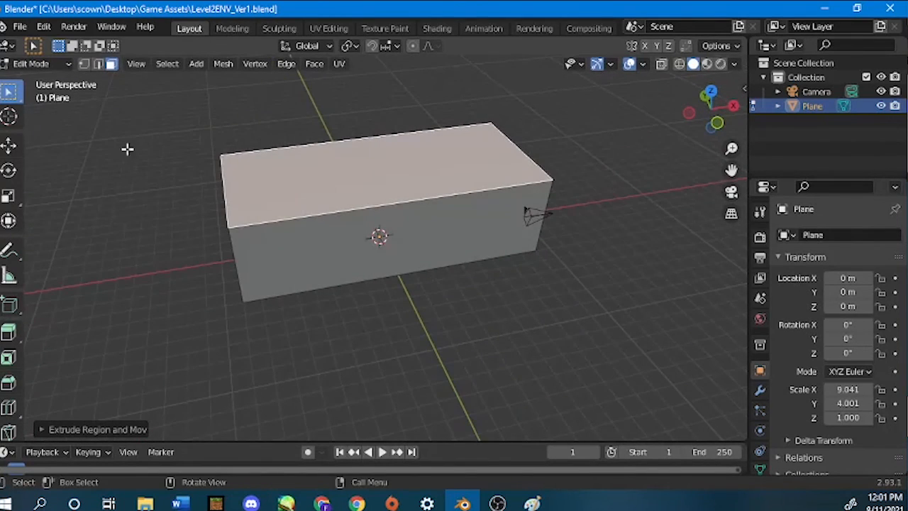
pyautogui.click(10, 146)
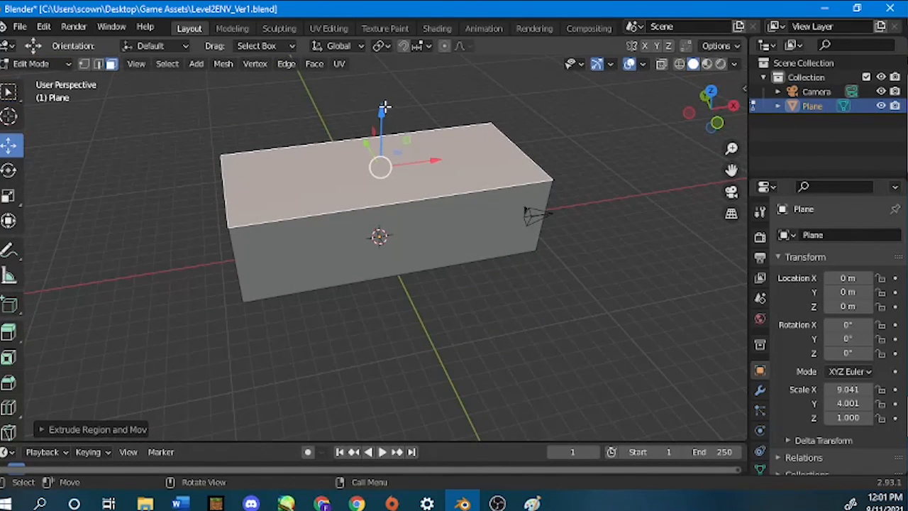
pyautogui.click(511, 337)
pyautogui.moveTo(397, 317); pyautogui.dragTo(445, 293, button='middle')
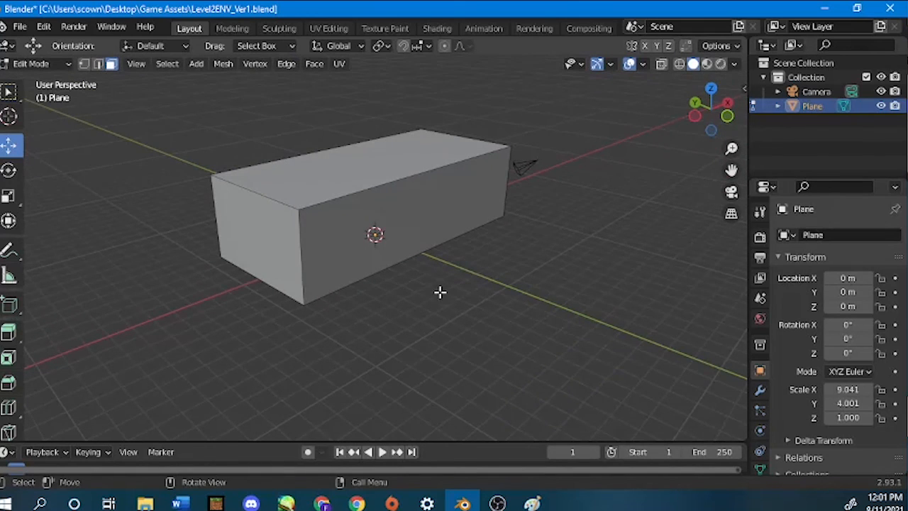
pyautogui.hotkey('ctrl', 's')
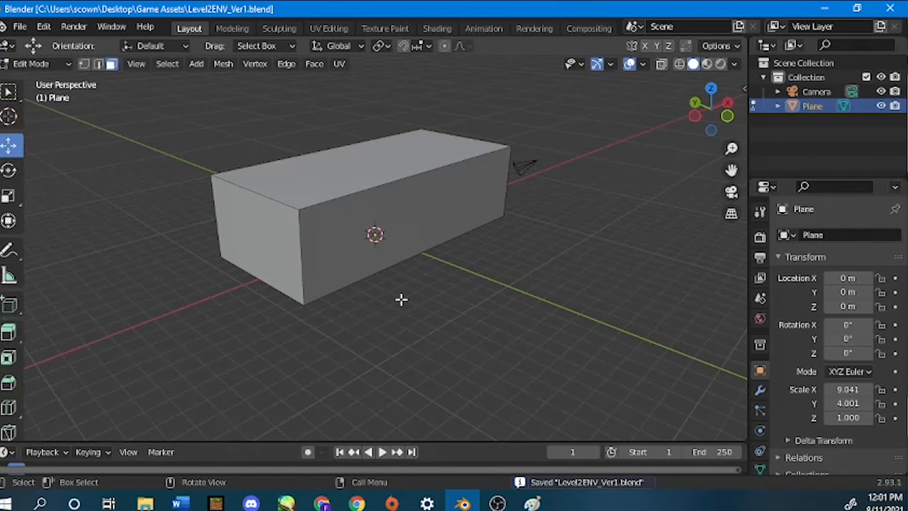
# - Select faces of the block and orbit around it to inspect them
pyautogui.click(248, 223)
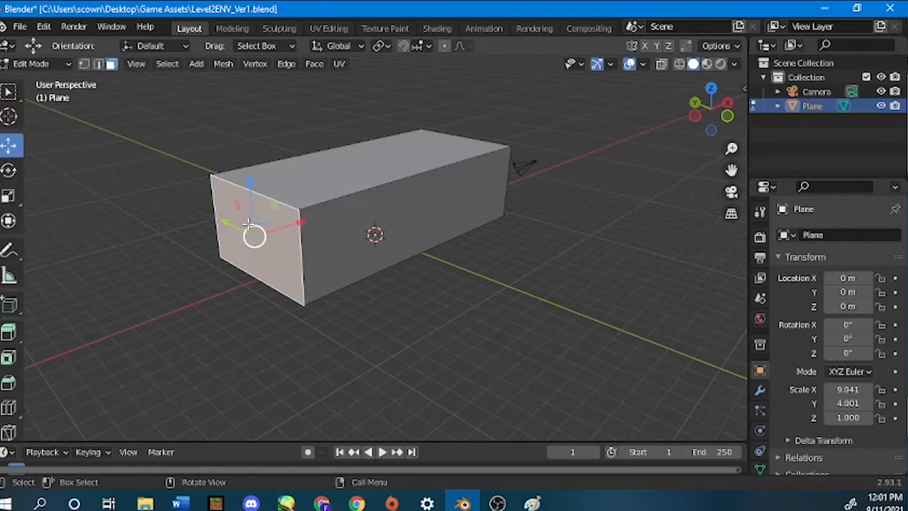
pyautogui.keyDown('shift'); pyautogui.click(359, 233); pyautogui.keyUp('shift')
pyautogui.keyDown('shift'); pyautogui.click(340, 186); pyautogui.keyUp('shift')
pyautogui.moveTo(476, 189); pyautogui.dragTo(439, 203, button='middle')
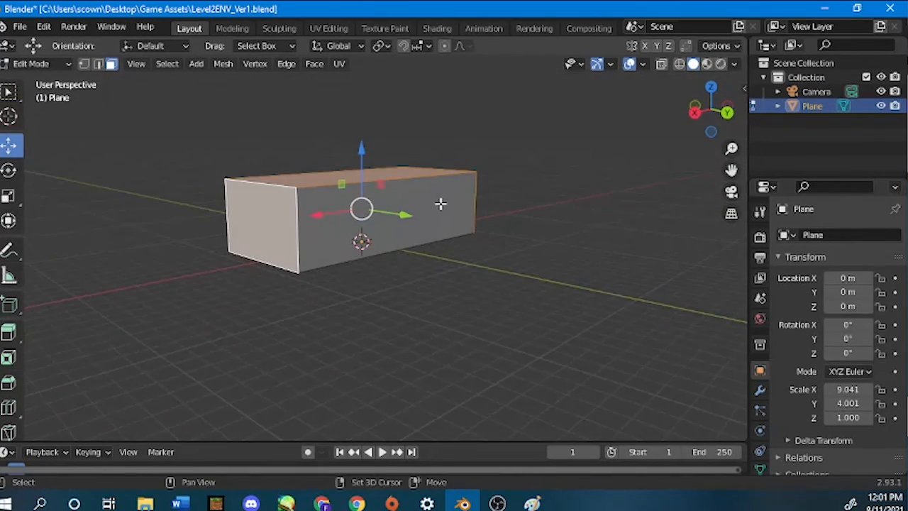
pyautogui.moveTo(233, 334); pyautogui.dragTo(251, 184, button='middle')
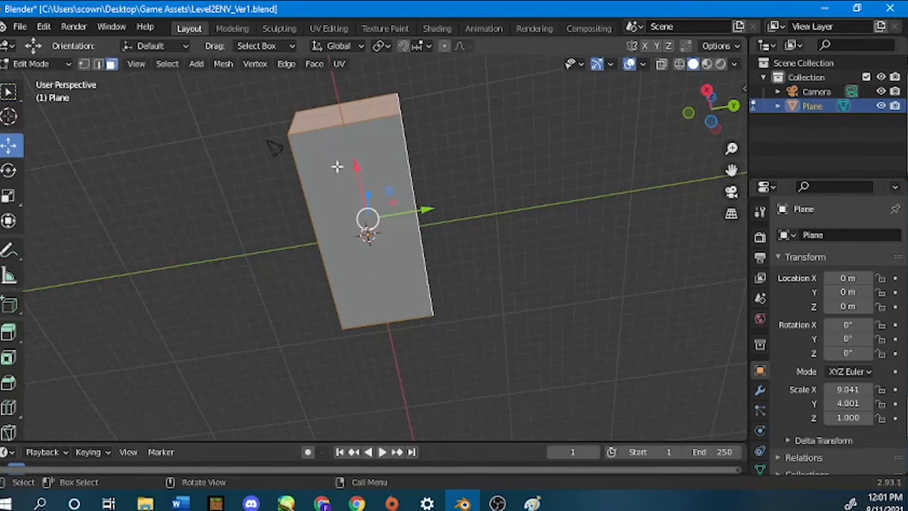
pyautogui.moveTo(481, 163); pyautogui.dragTo(473, 331, button='middle')
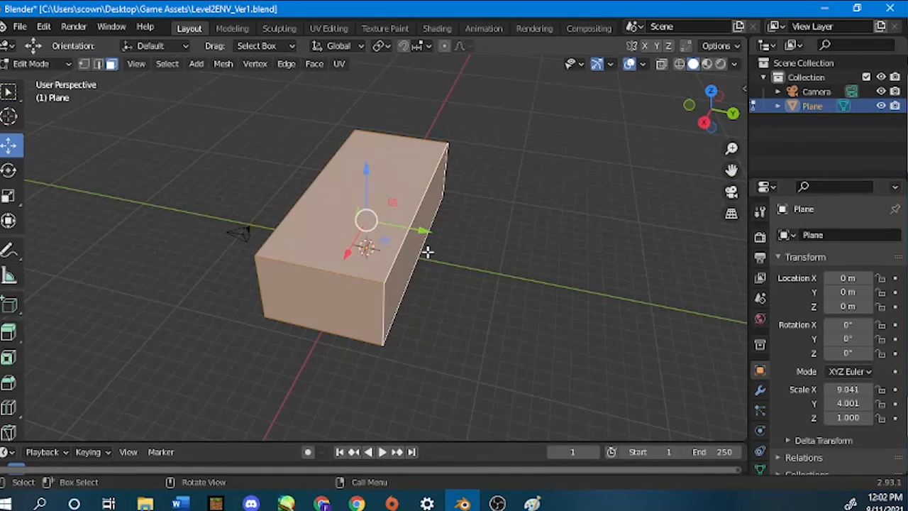